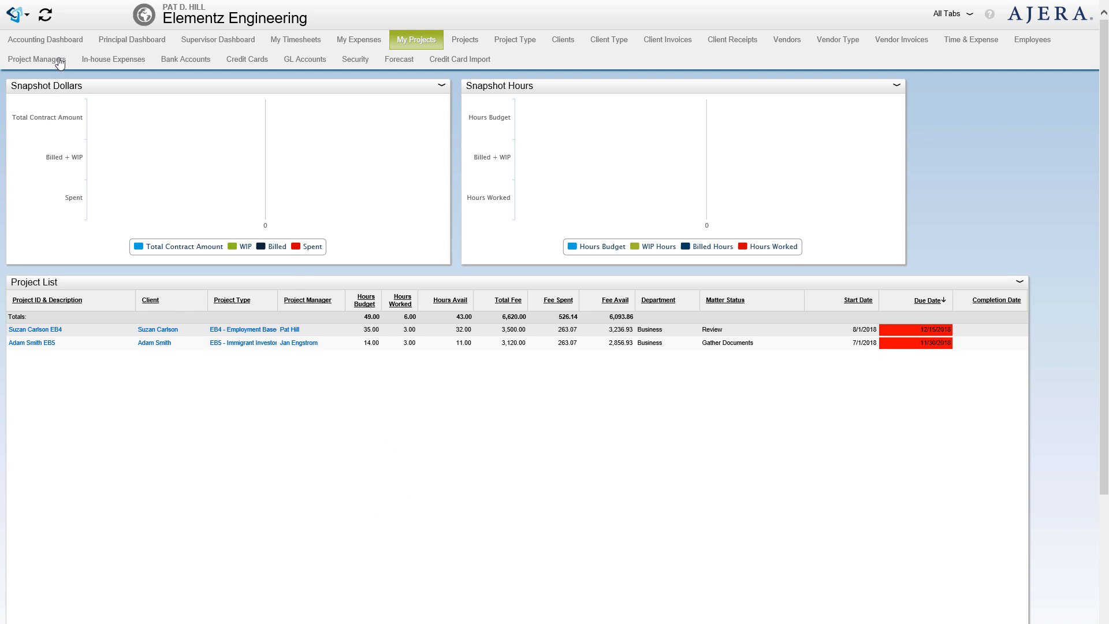
- Open Ajera's main navigation menu with the logo button at top left
left_click(25, 17)
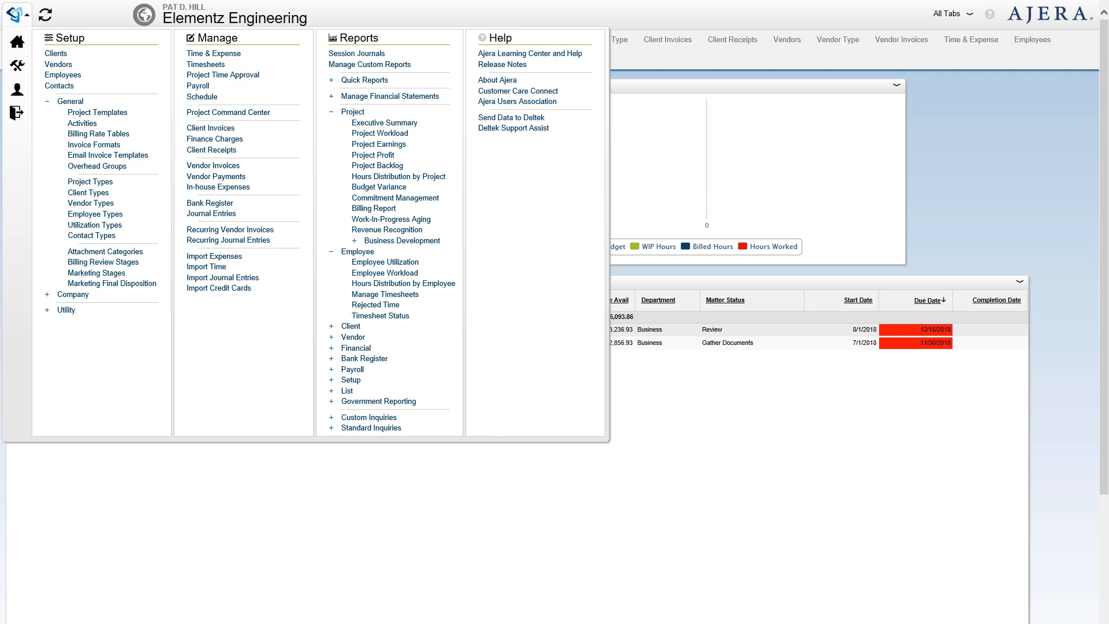
- Move and enlarge the Project Templates window, then select the EB5 - Immigrant Investor Program template
left_click_drag(1104, 199, 432, 49)
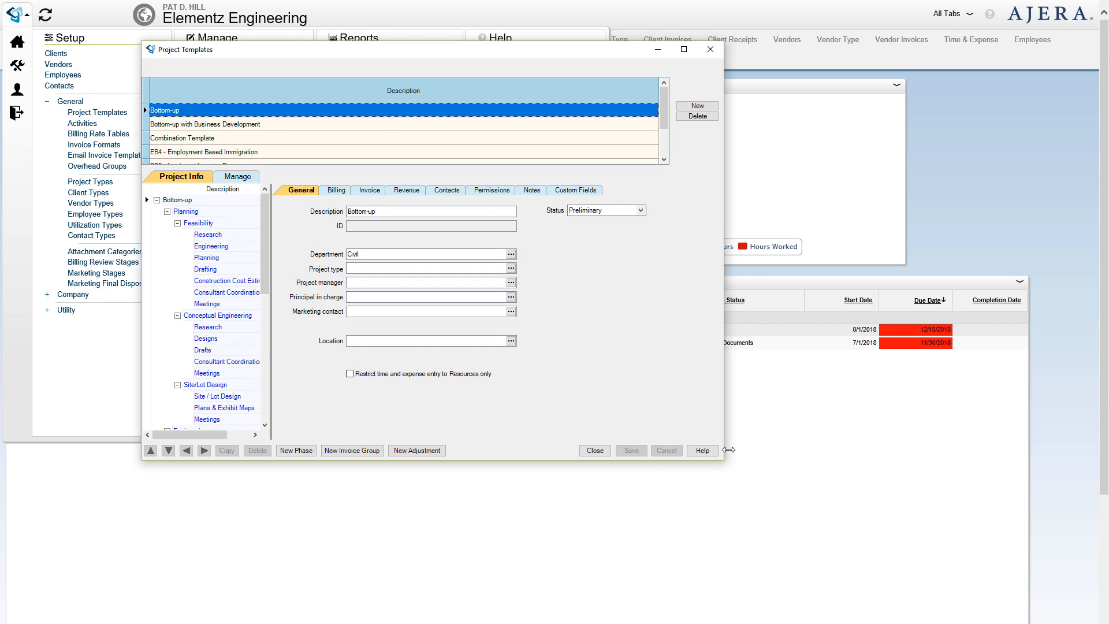
left_click_drag(724, 459, 936, 610)
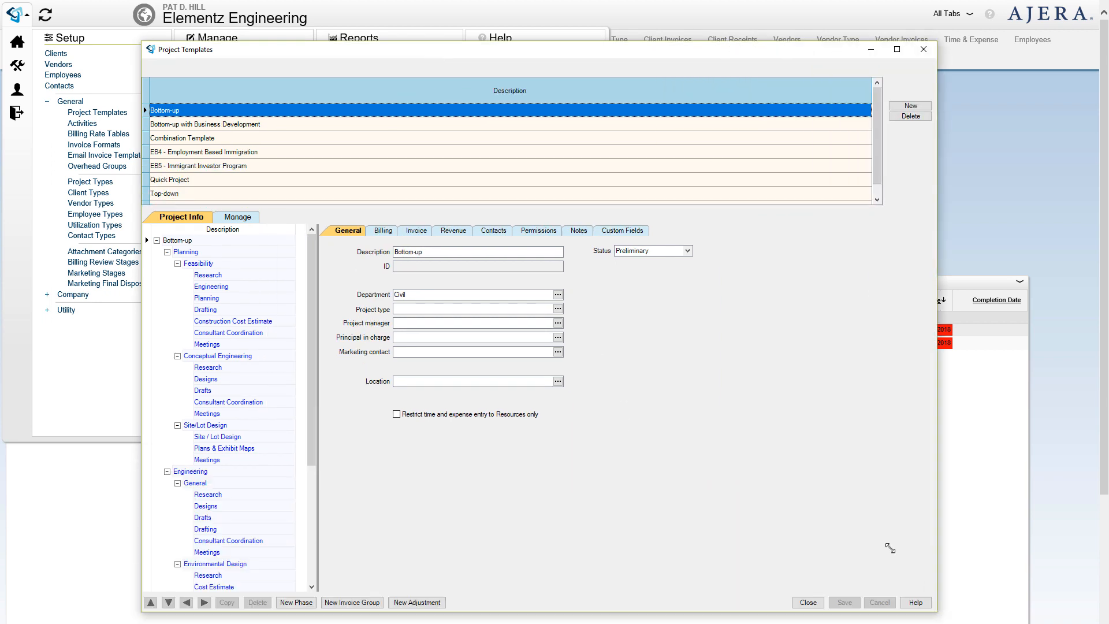
left_click(209, 168)
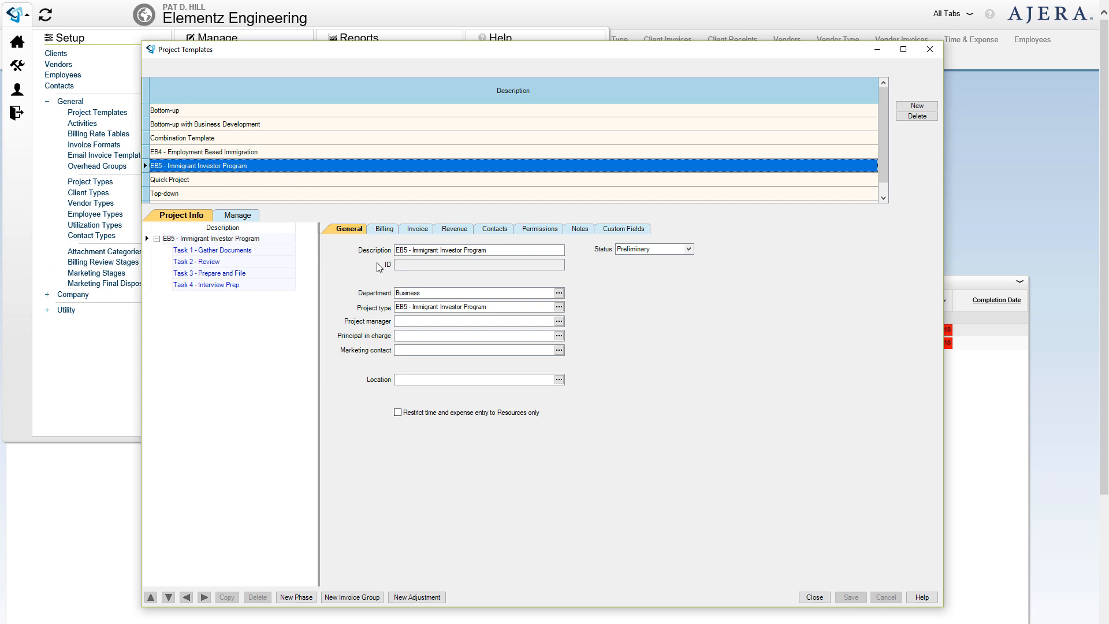
- Review the EB5 template's 14.00-hour budget with Paralegal 120.00 and Attorney 300.00 rates, then close it
left_click(241, 219)
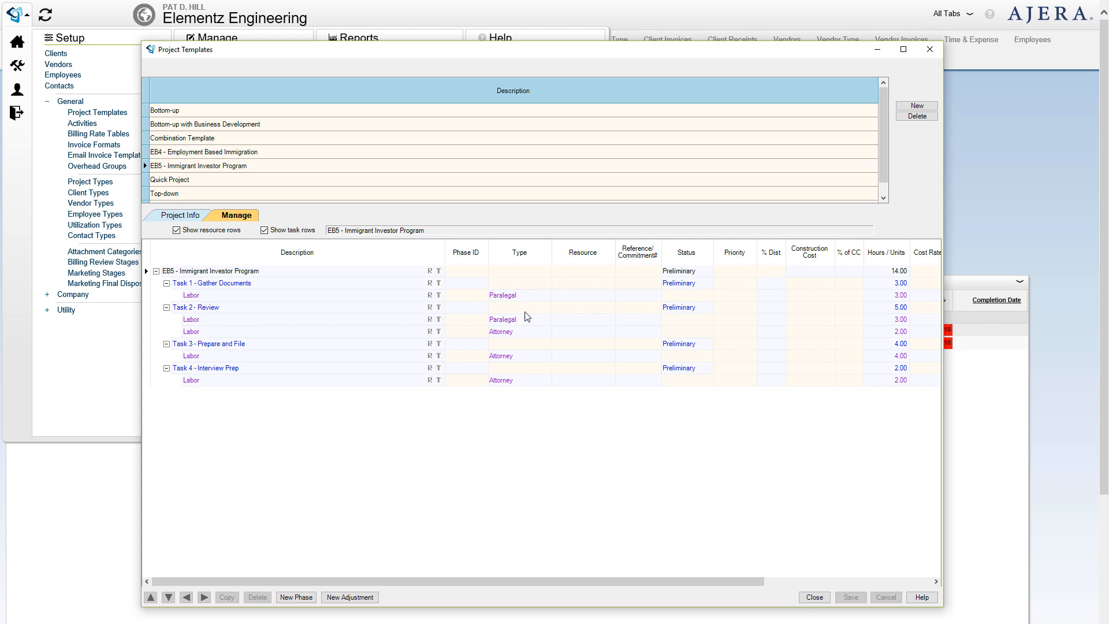
left_click_drag(945, 74, 1087, 93)
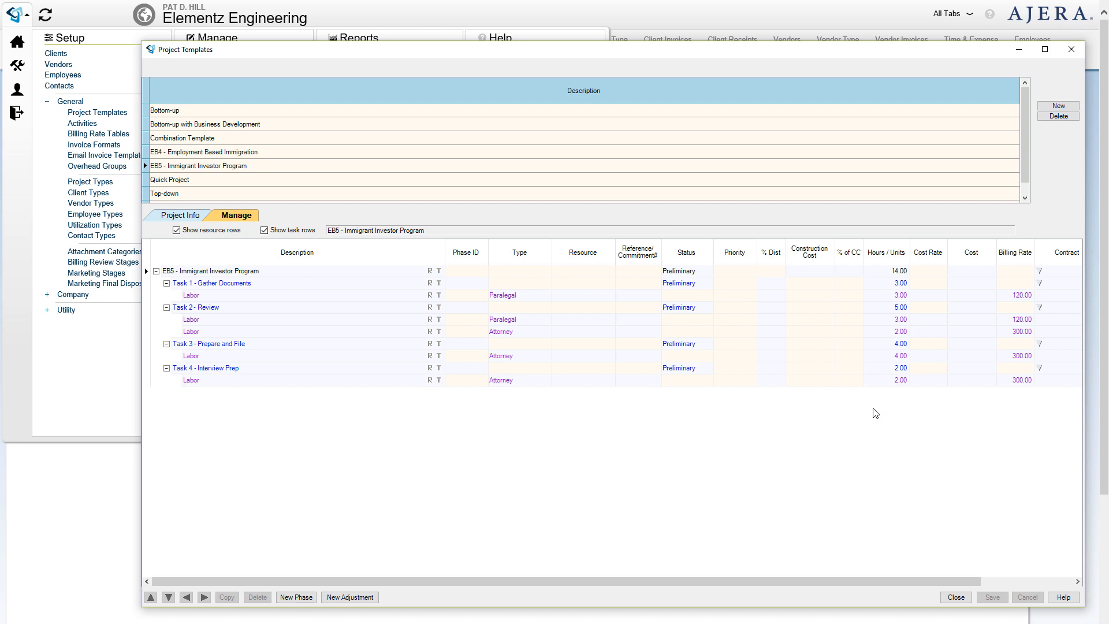
left_click(175, 217)
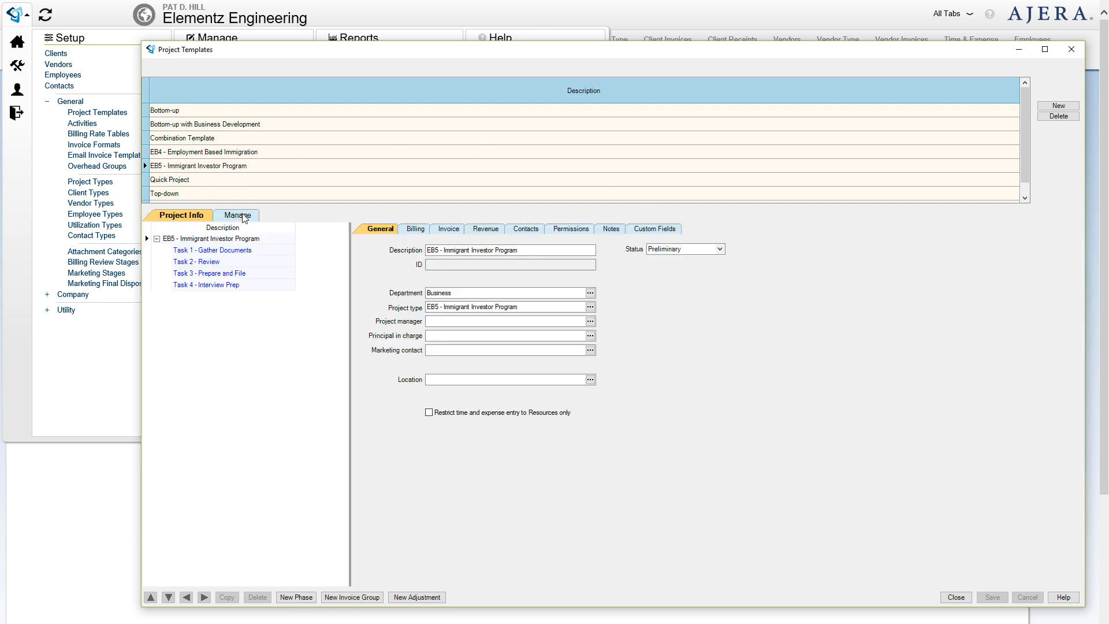
left_click(242, 217)
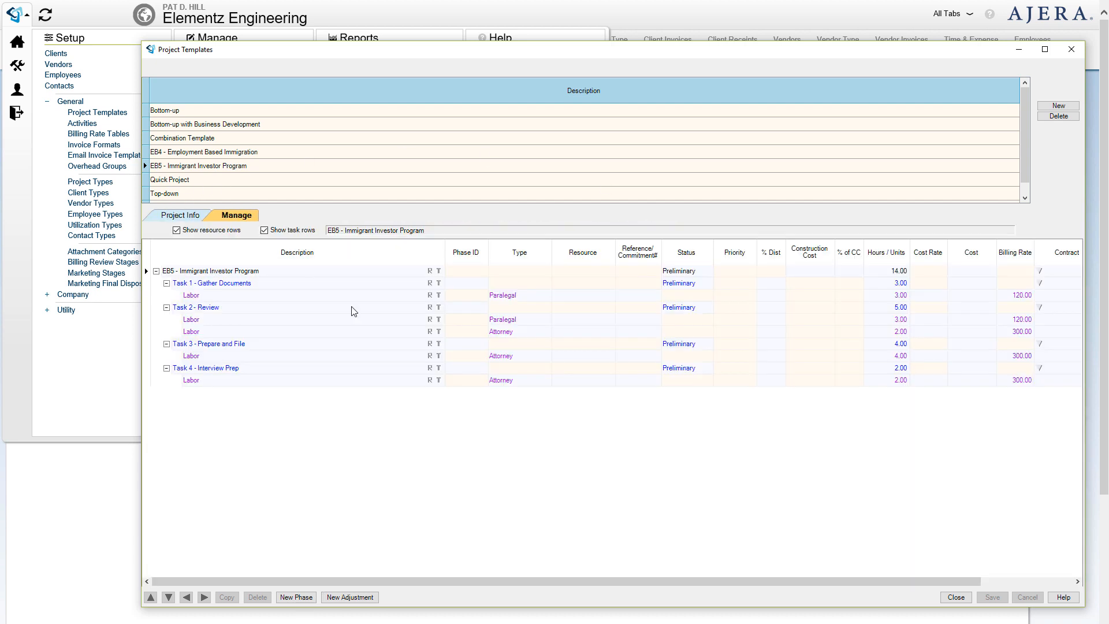
left_click(1071, 56)
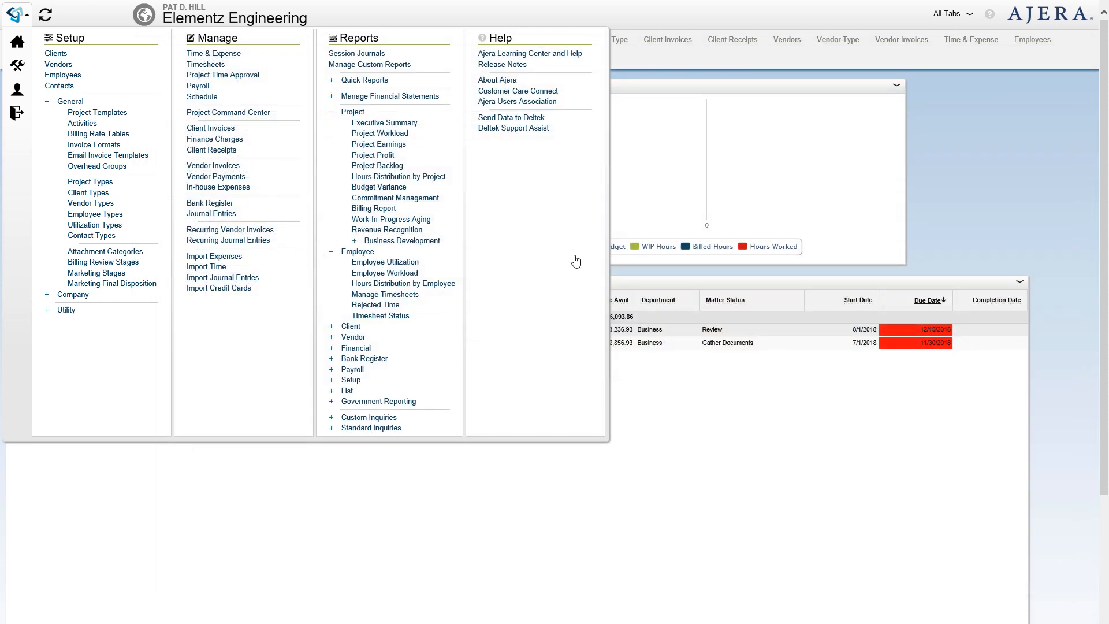
- Maximize the Project Command Center and review the EB5 project's Fixed Fee billing, invoice settings and task budget
left_click_drag(805, 137, 448, 73)
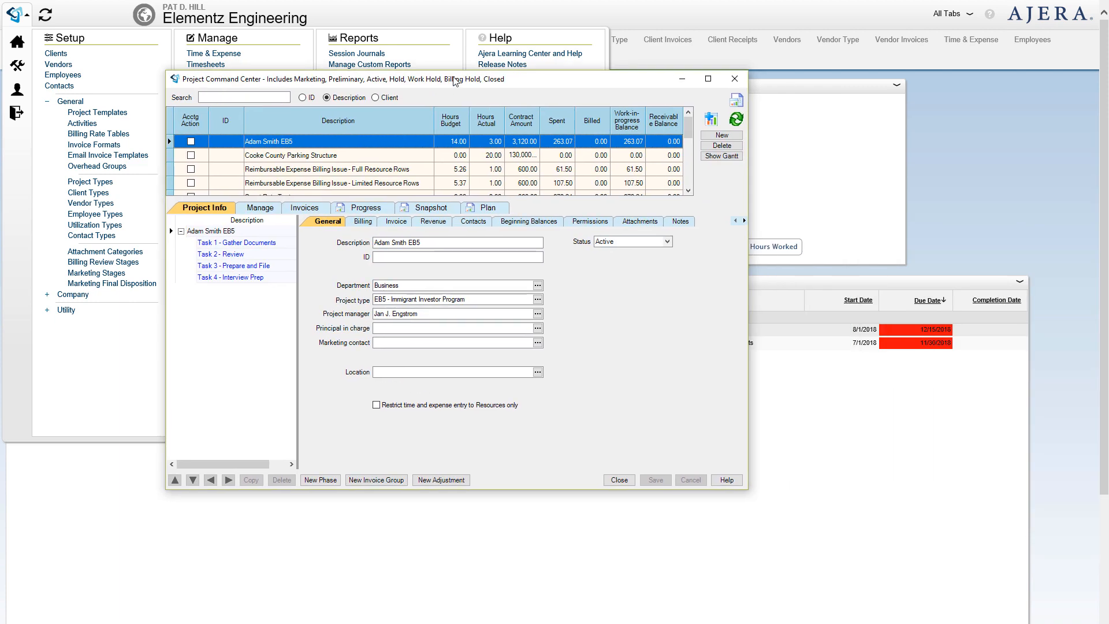
left_click(705, 77)
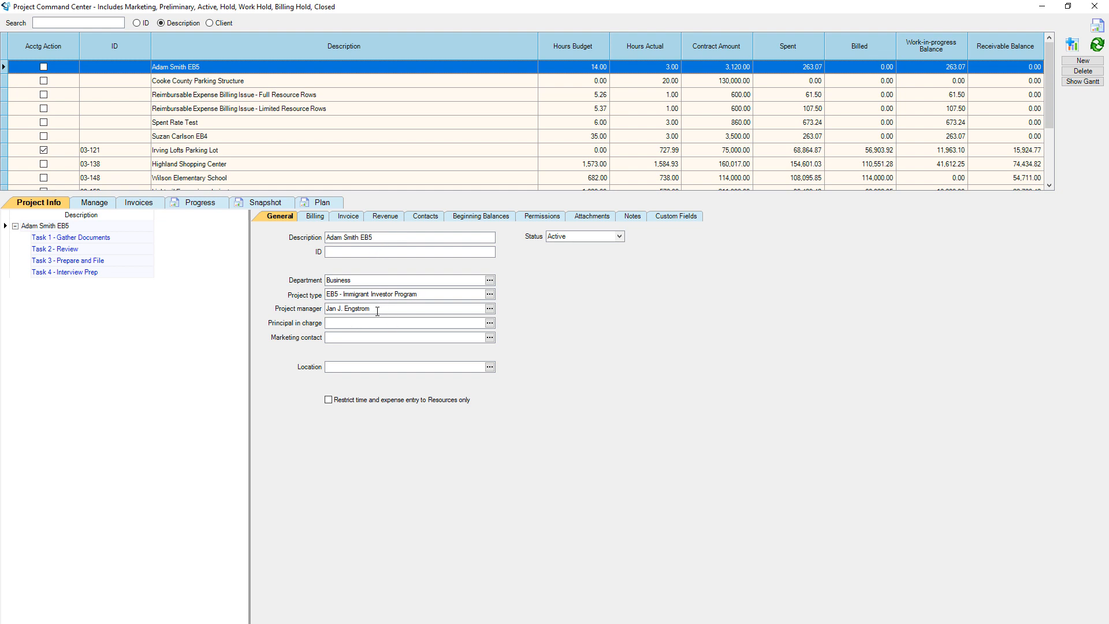
left_click(310, 217)
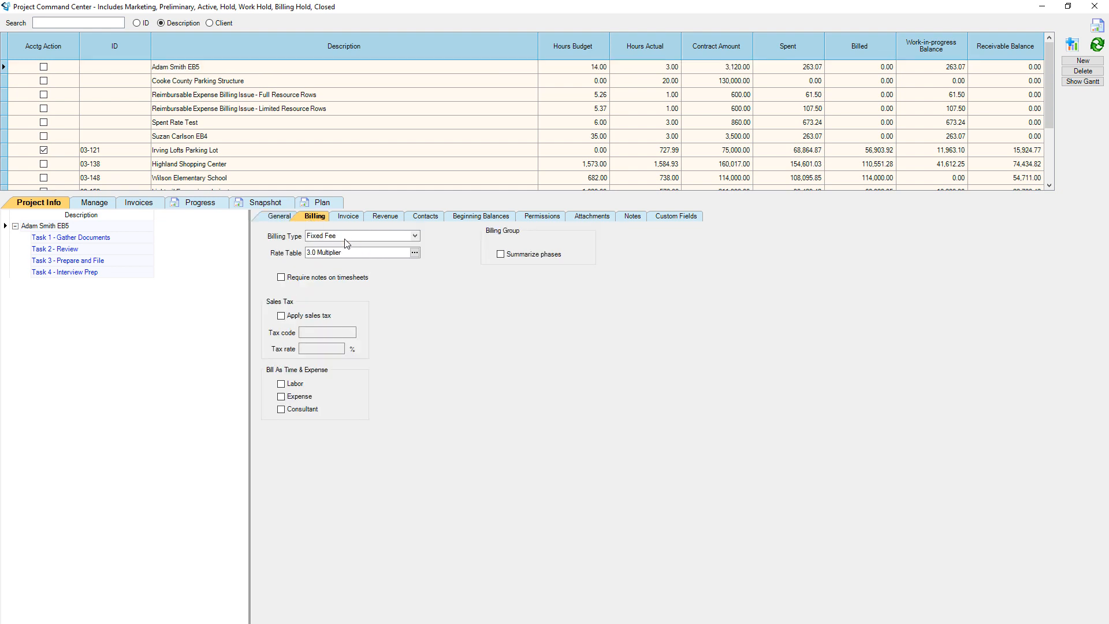
left_click(348, 218)
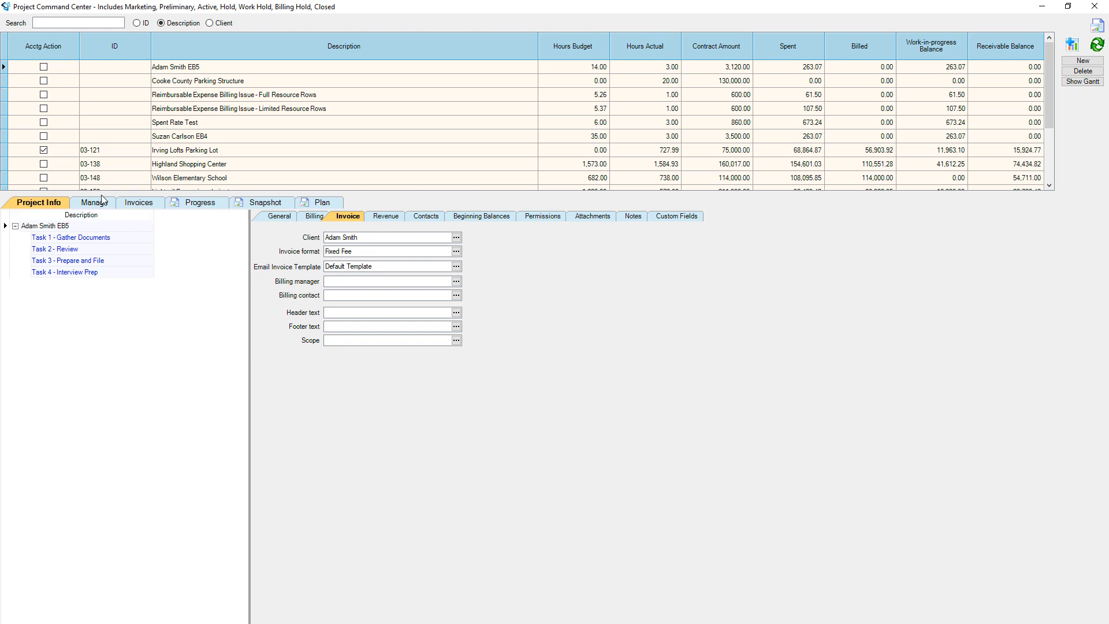
left_click(86, 206)
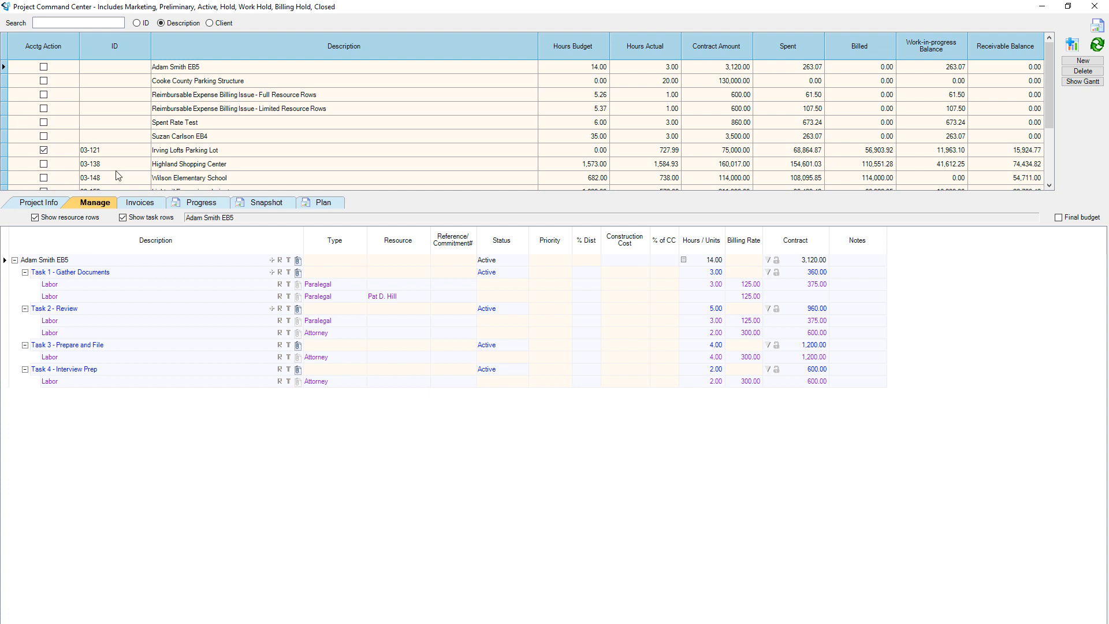
- View the EB5 project's Invoices and Snapshot reports, return to Project Info, and restore the window smaller
left_click(141, 208)
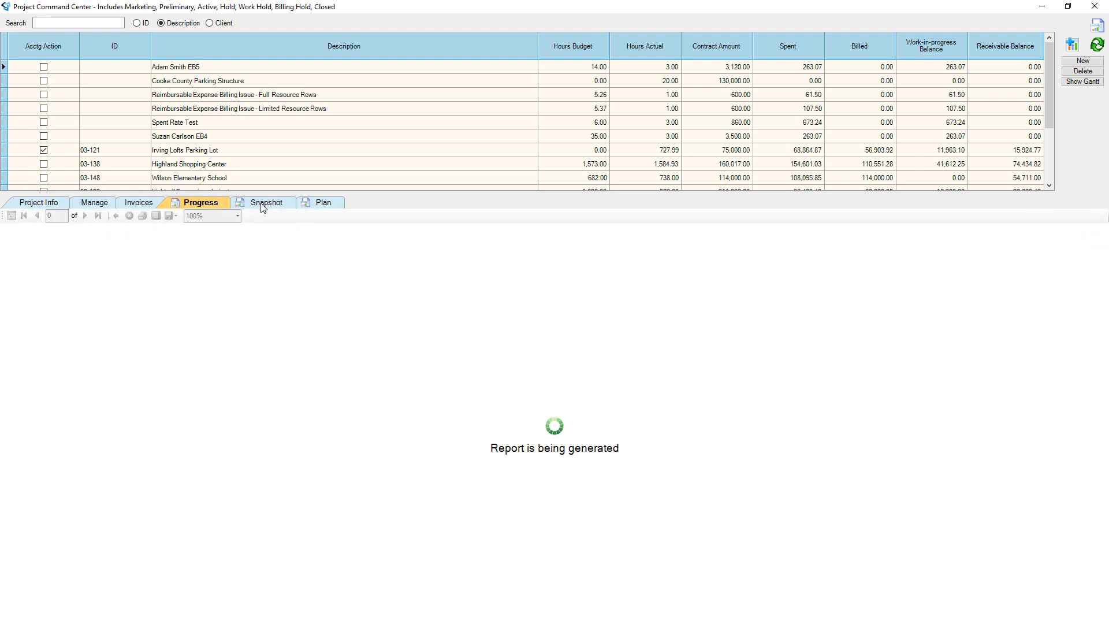
left_click(261, 204)
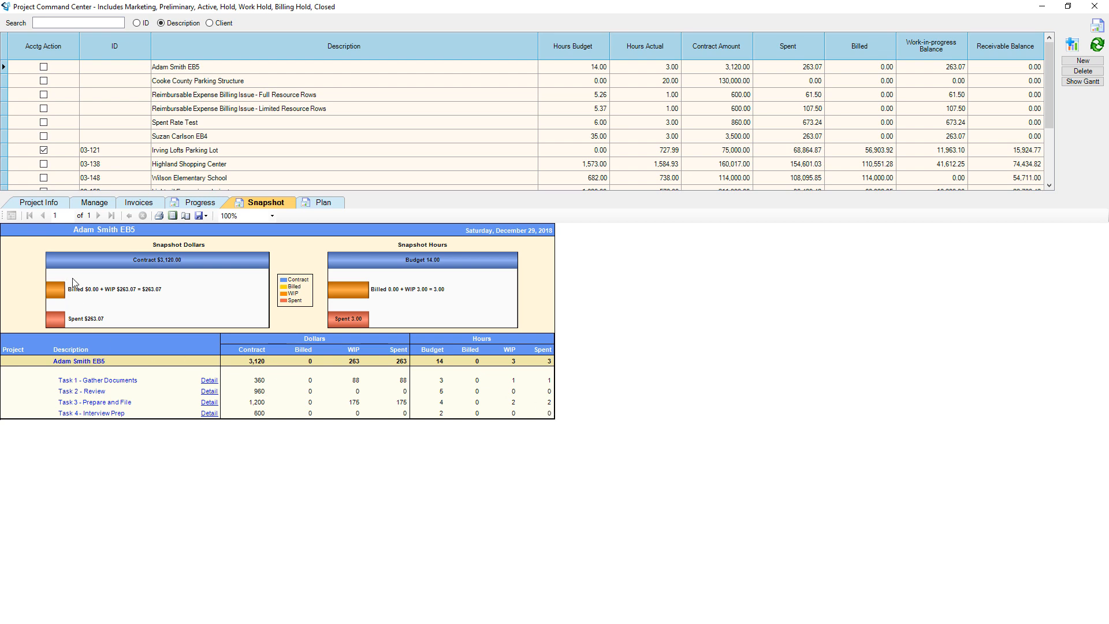
left_click(37, 205)
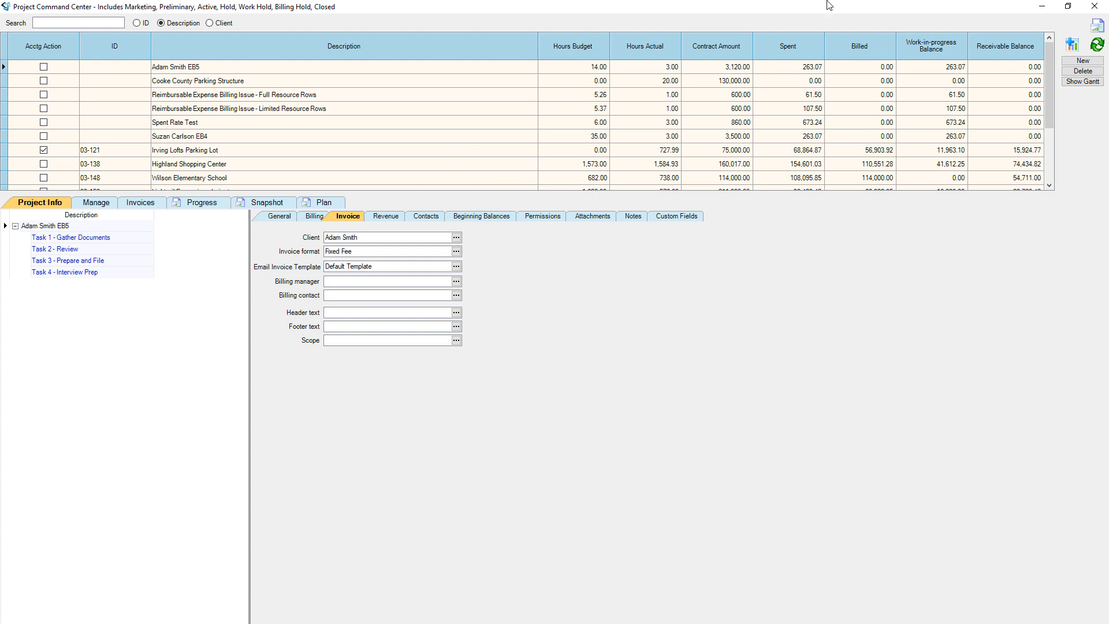
left_click(1068, 7)
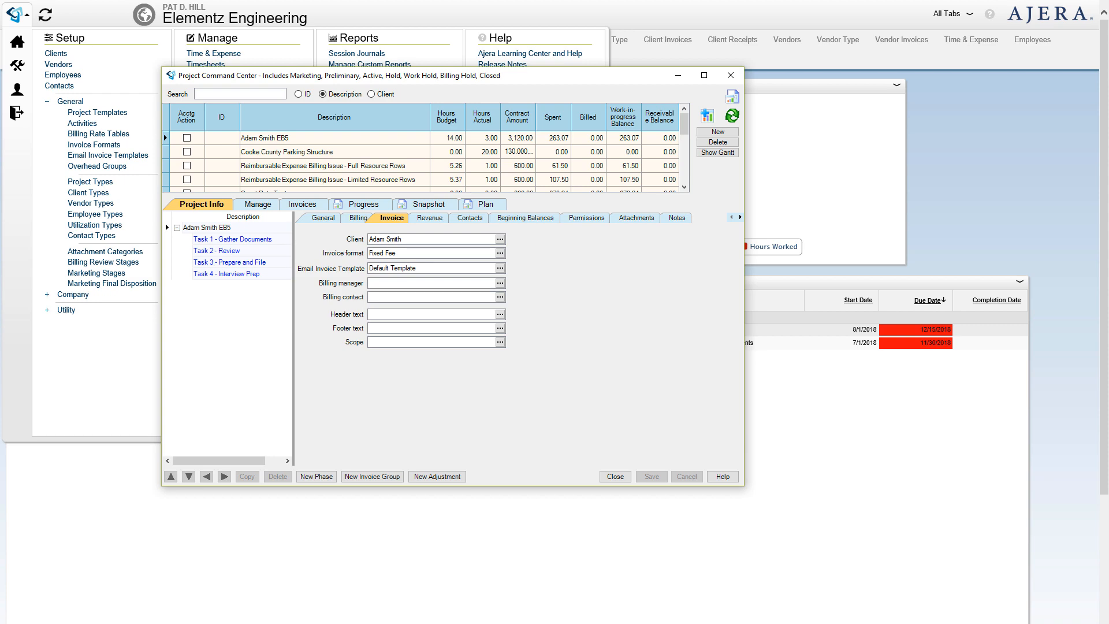
left_click_drag(1108, 191, 606, 30)
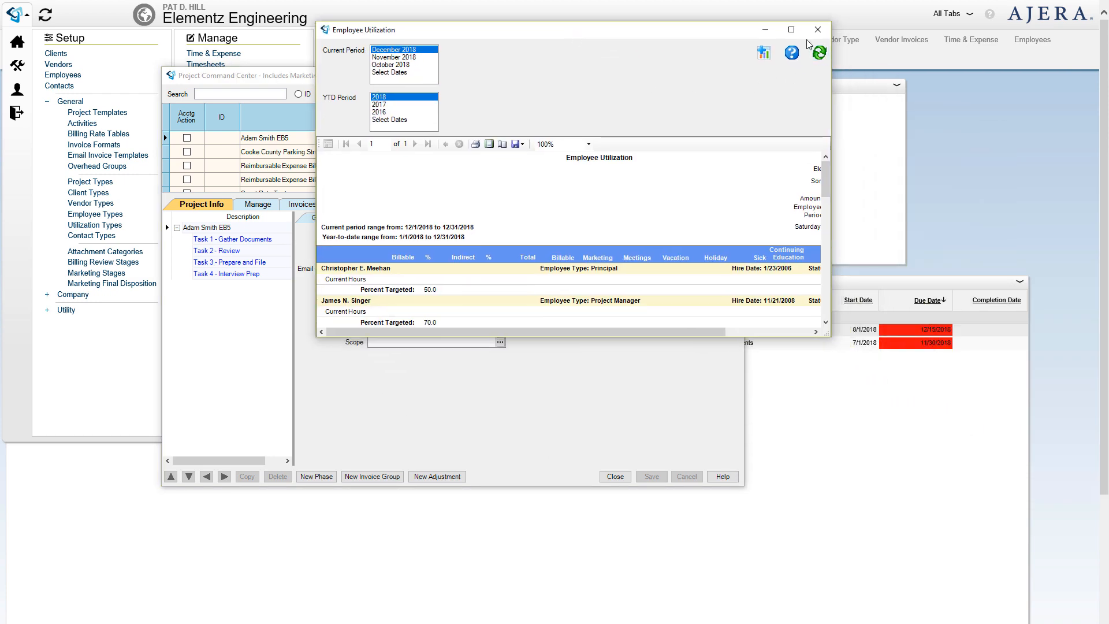
left_click(792, 30)
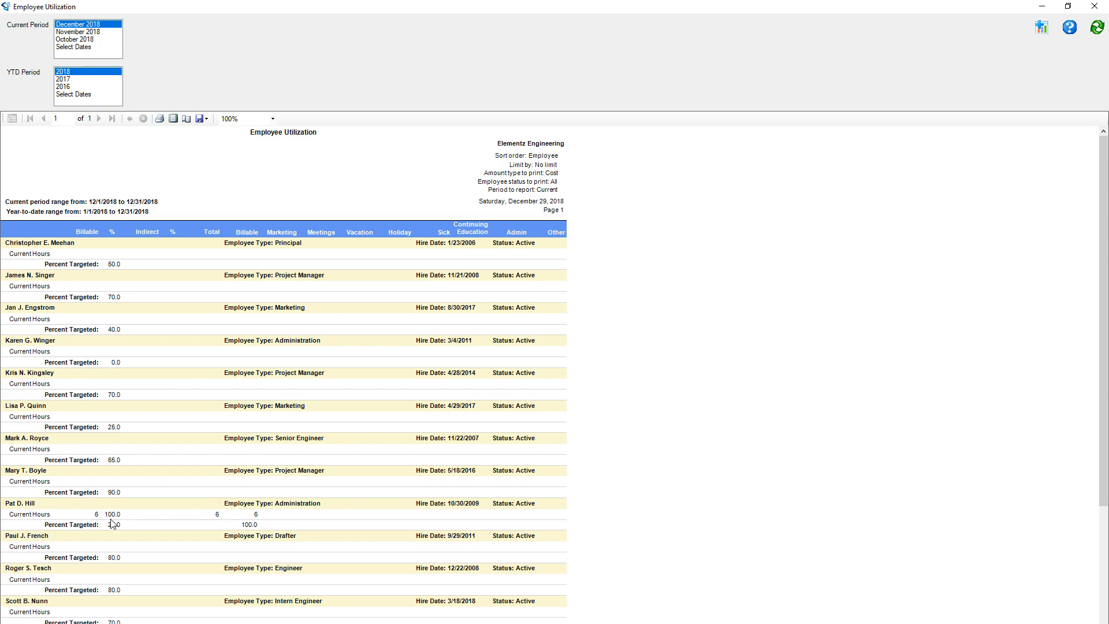
left_click(1095, 6)
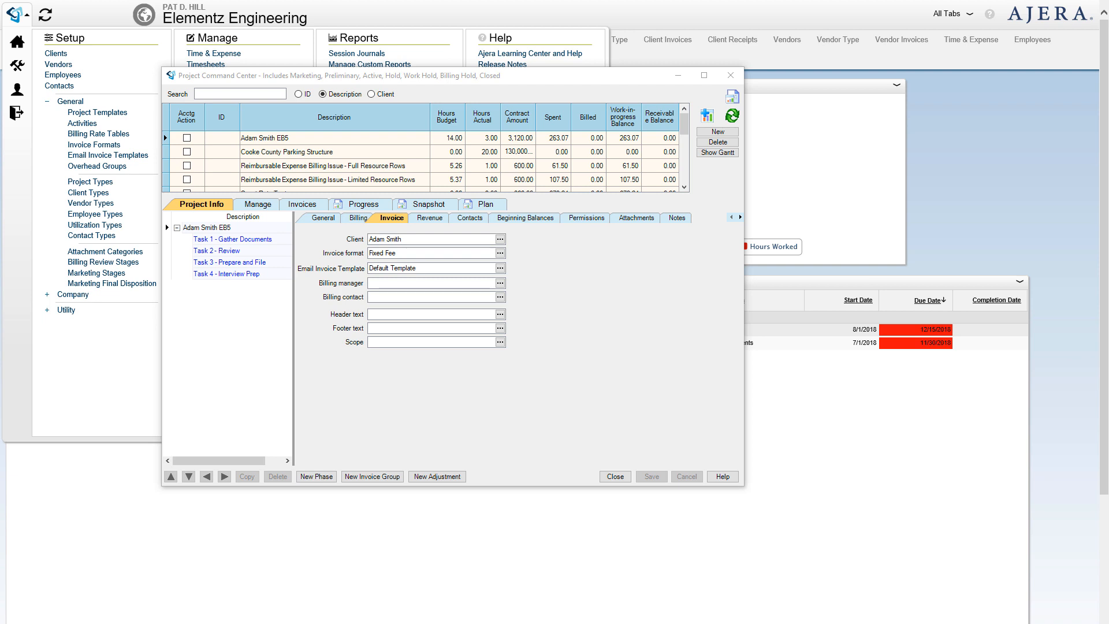
left_click_drag(1108, 383, 310, 109)
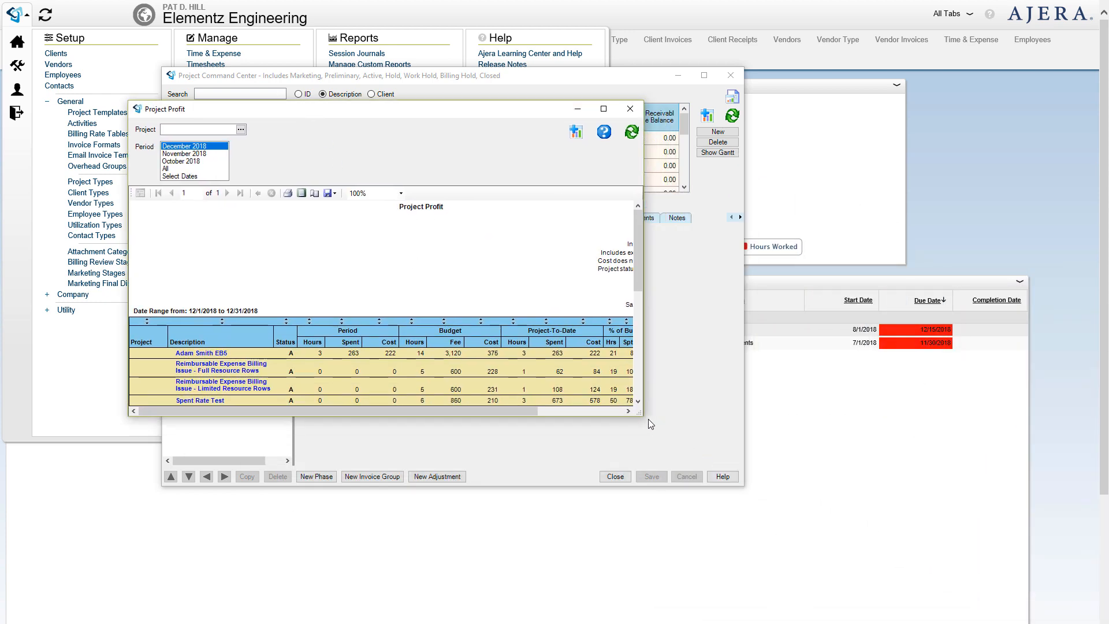
left_click_drag(639, 417, 1003, 596)
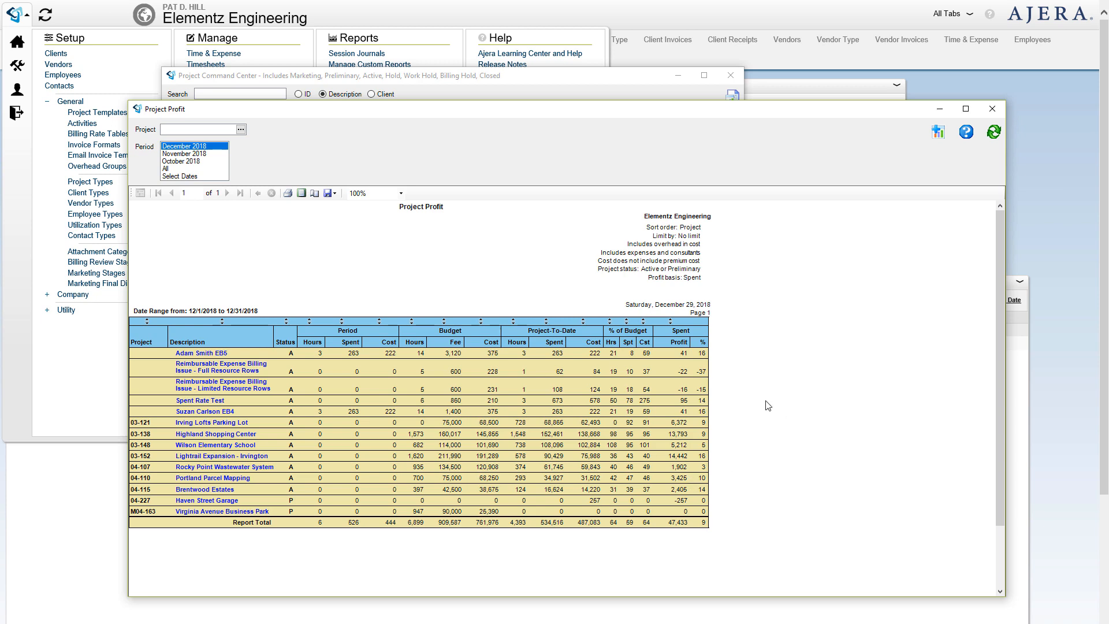
left_click(993, 108)
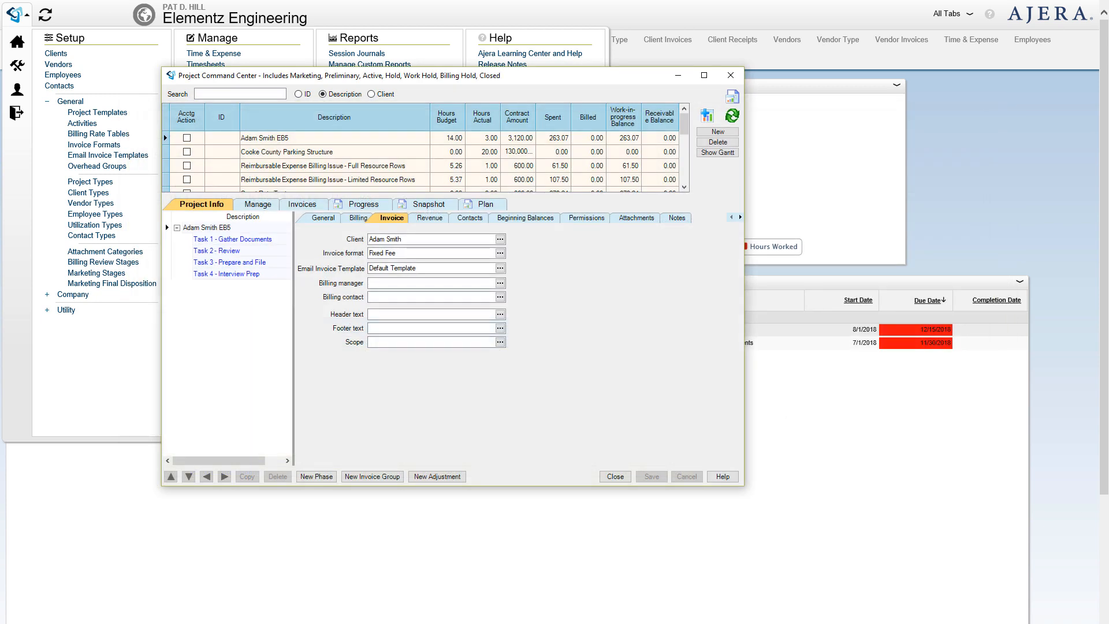
- Schedule 4 hours on EB5 Task 1 for 12/31–1/6, expand EB4, and list the schedule by employee
left_click_drag(1108, 324, 199, 61)
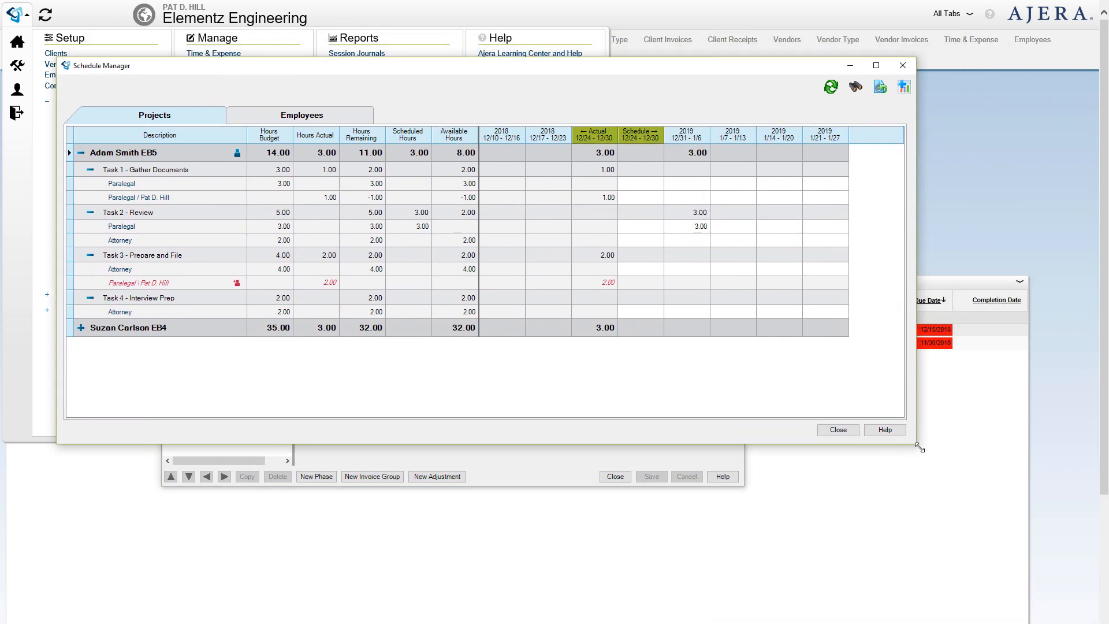
left_click_drag(918, 447, 963, 513)
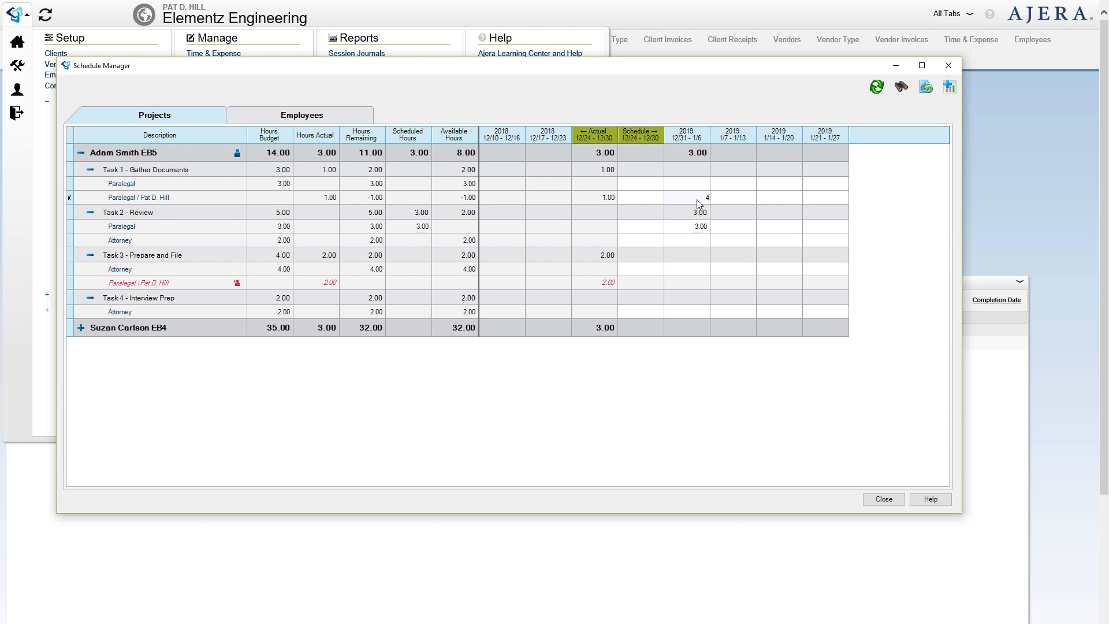
left_click(735, 199)
left_click(81, 328)
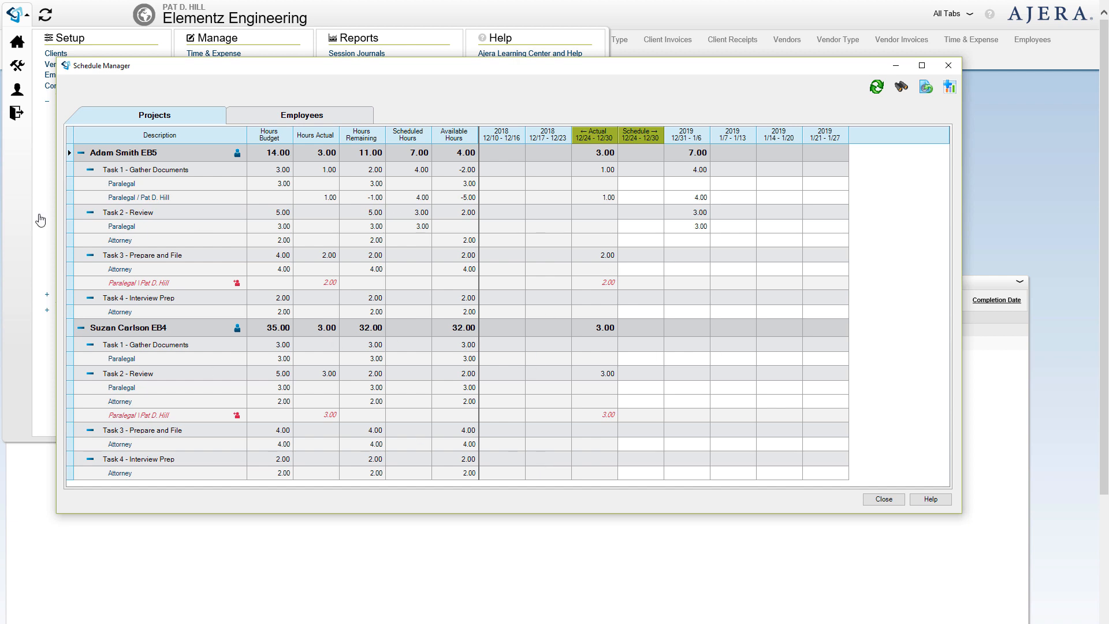
left_click(333, 117)
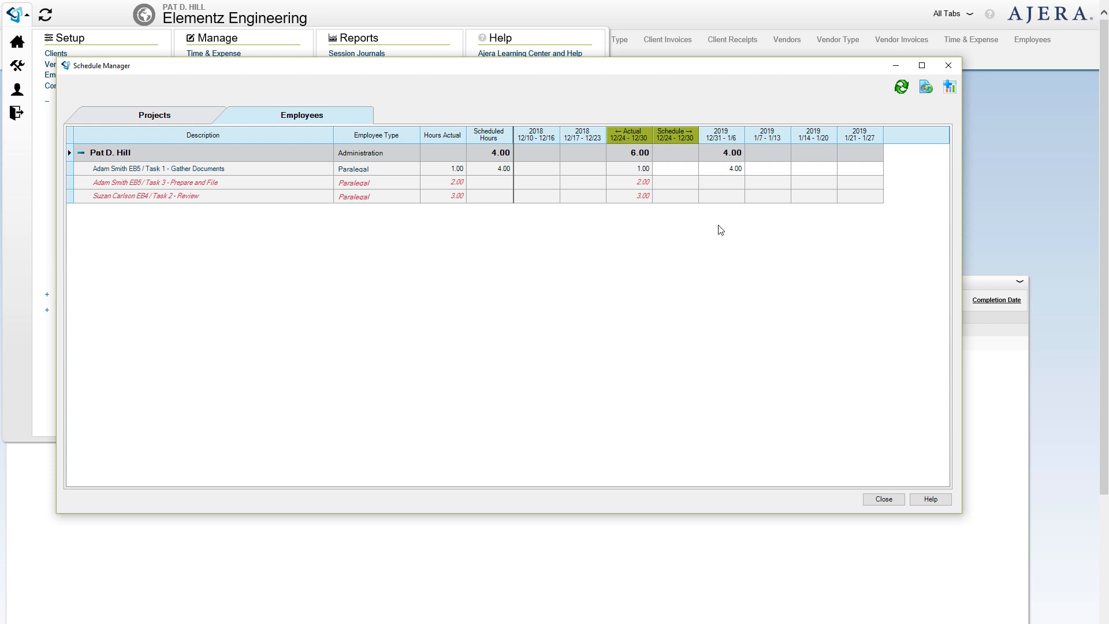
- Add 5 hours to Task 1 for 1/14–1/20, totalling 9.00, and bring up the Employee Workload report
left_click(780, 172)
type("5")
key("Tab")
left_click_drag(1108, 231, 560, 9)
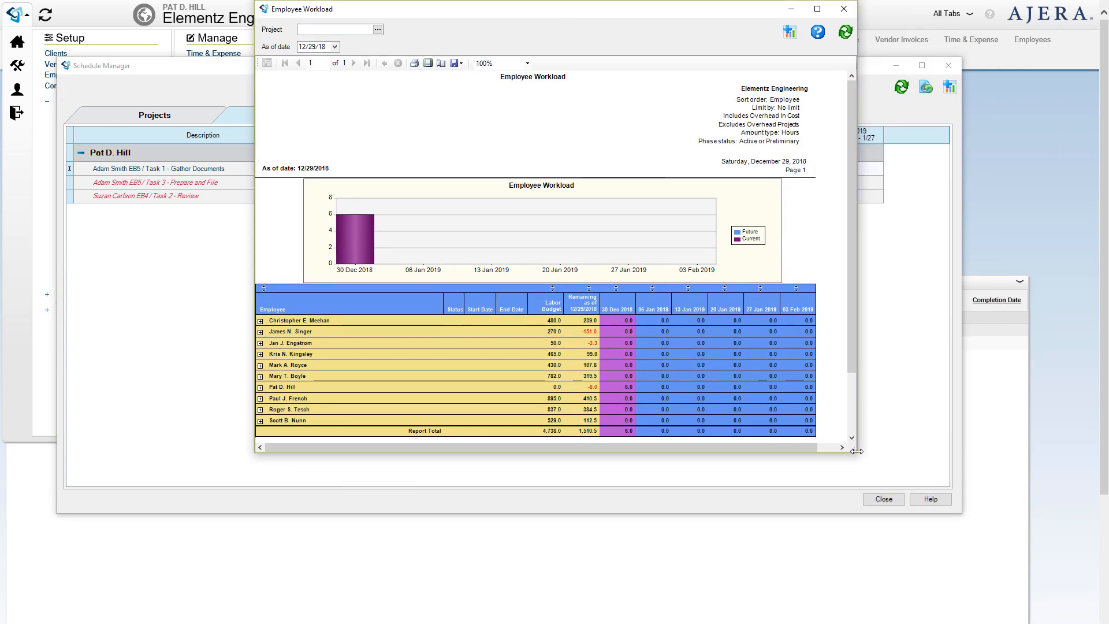
- Enlarge the Employee Workload report to show 4,738.0 budgeted, 1,510.5 remaining and 6.0 current hours
left_click_drag(857, 452, 1042, 595)
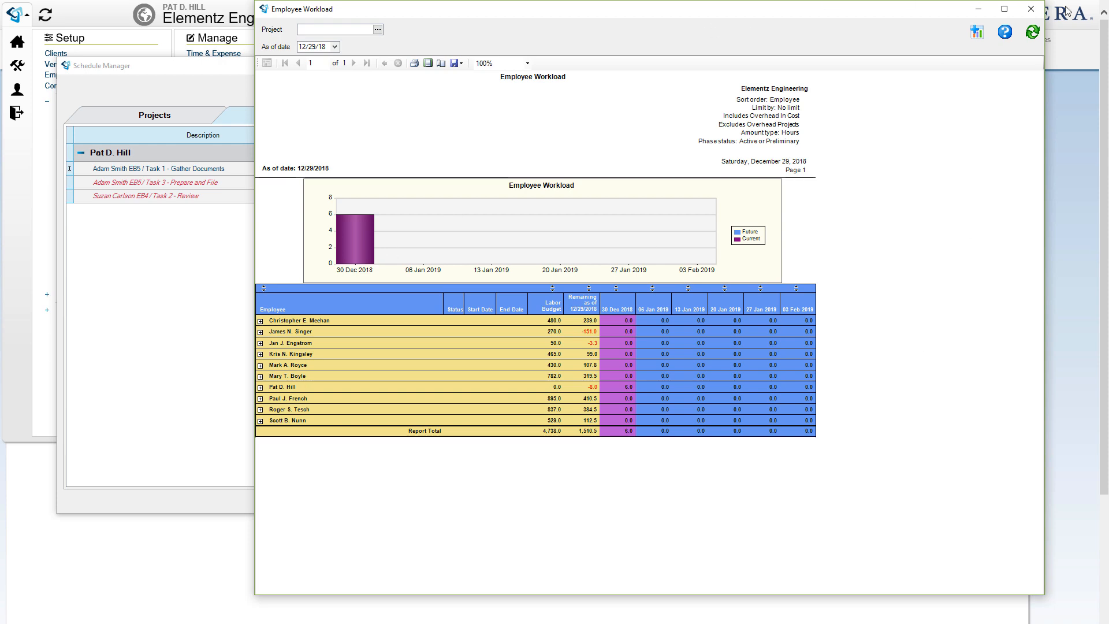
- Close the Employee Workload, Schedule Manager and Project Command Center windows and dismiss the navigation menu
left_click(1031, 9)
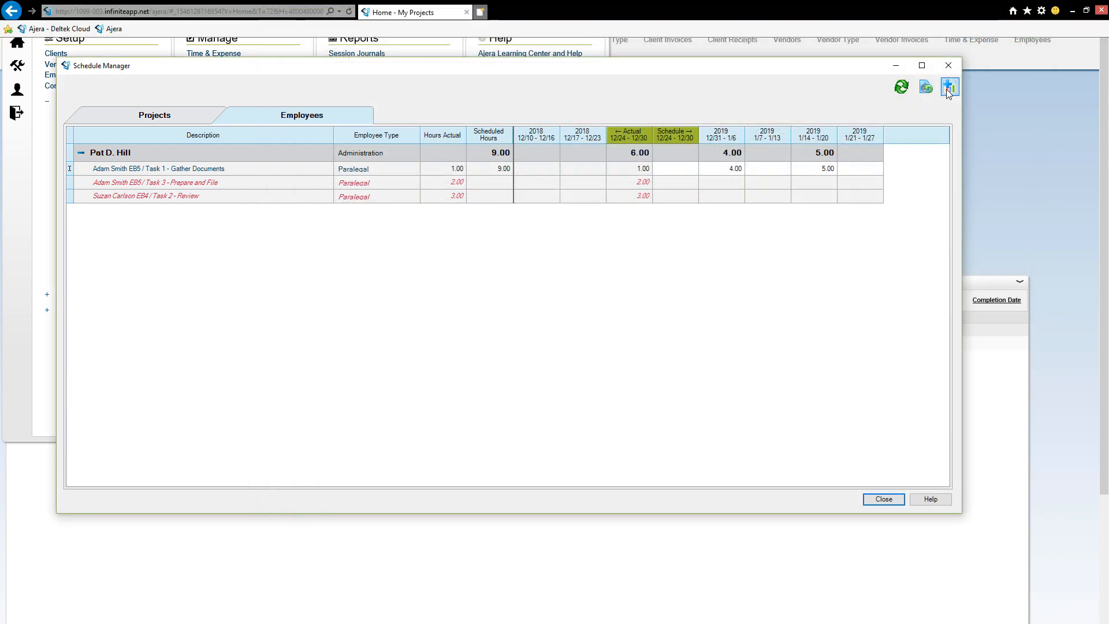
left_click(949, 65)
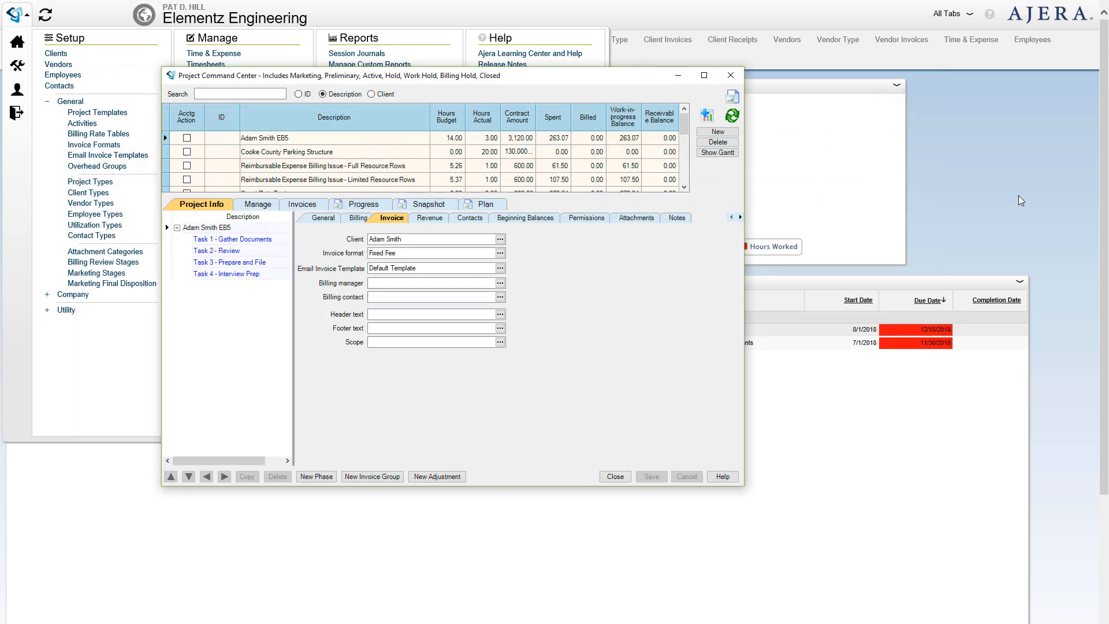
left_click(731, 77)
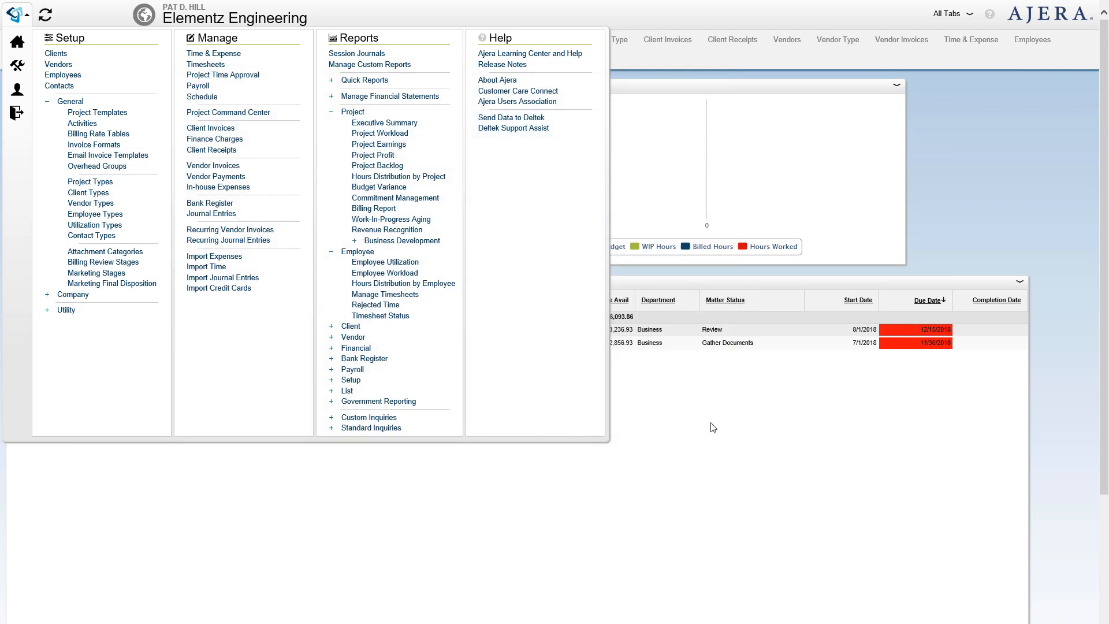
left_click(745, 483)
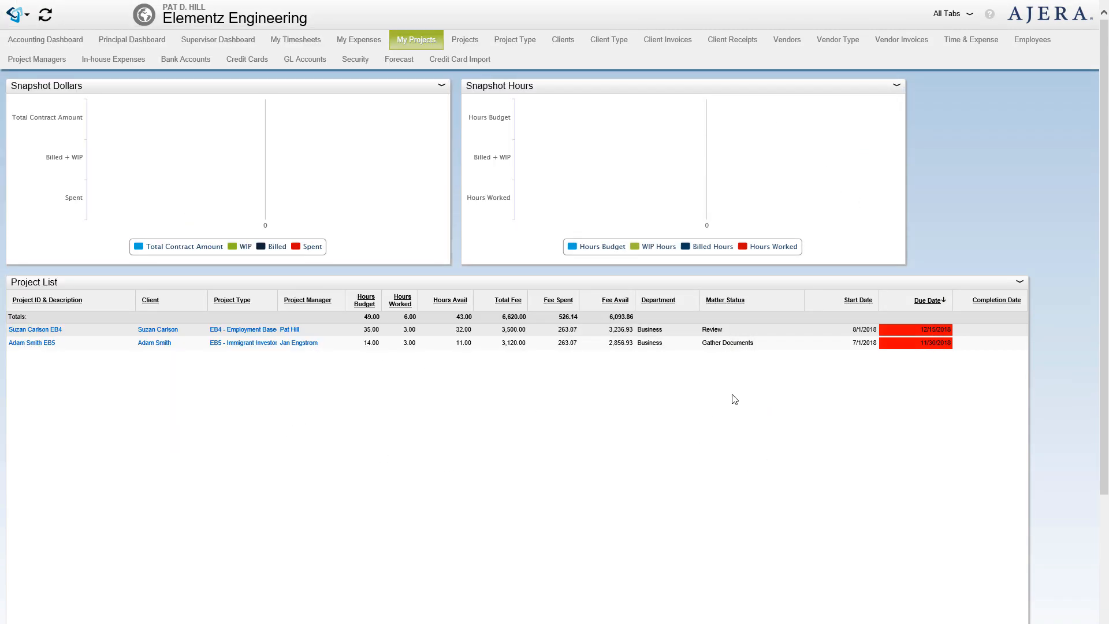